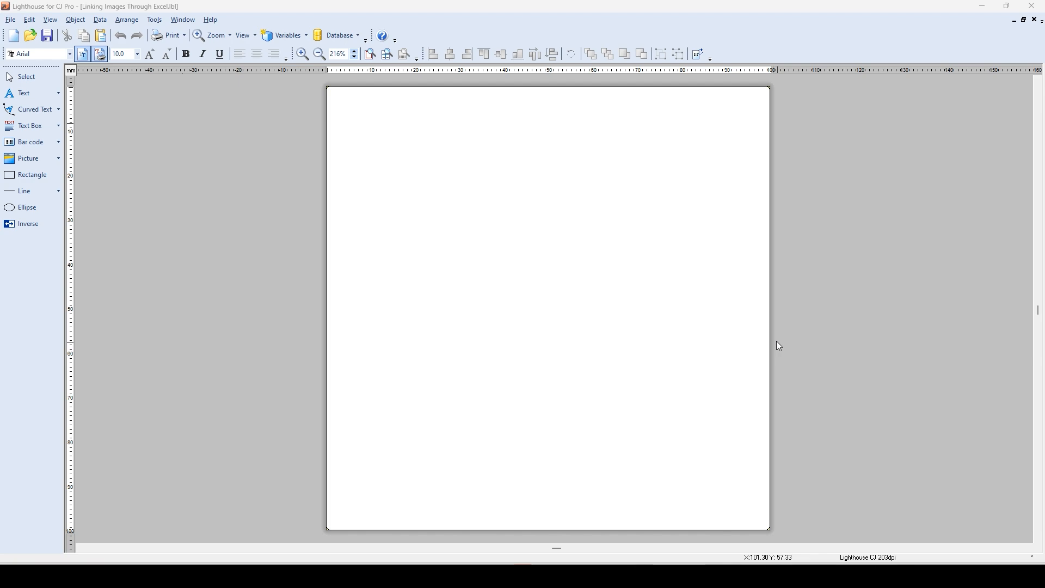
# Step: Switch to the Image File Paths.xls workbook in Excel and examine the file path listed for Up Arrow
pyautogui.click(532, 575)
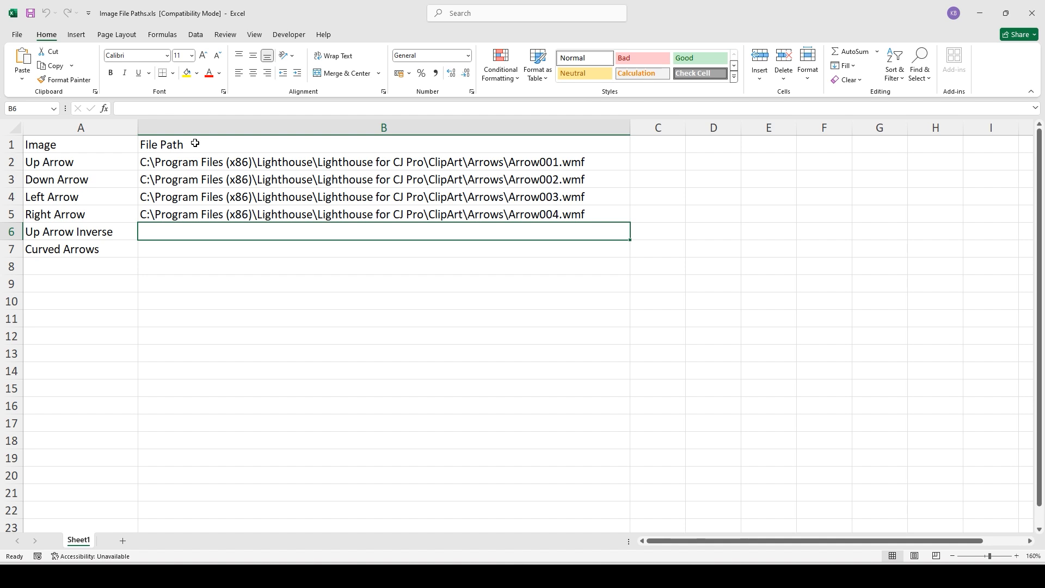
pyautogui.click(206, 164)
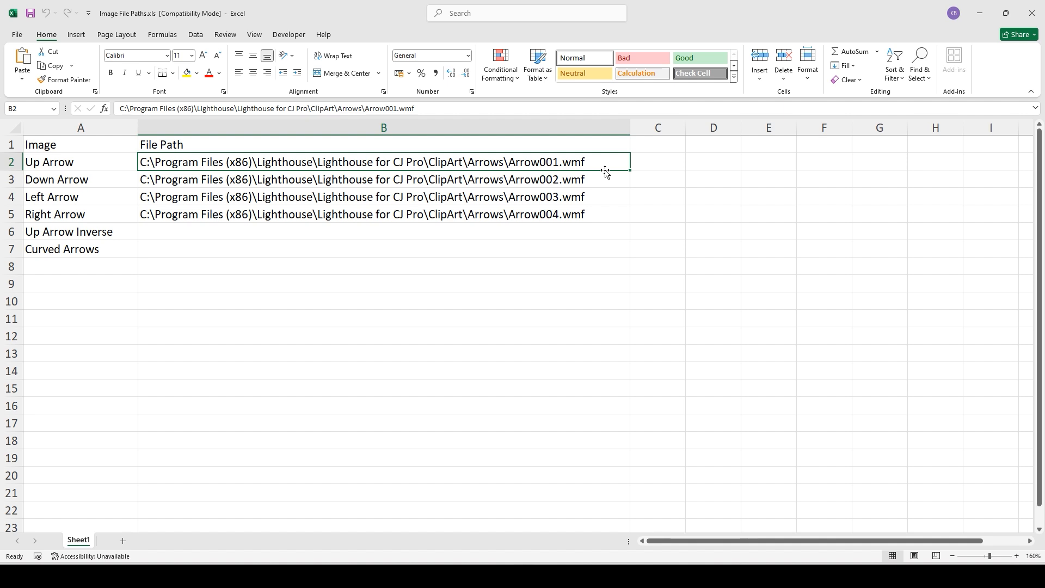
# Step: Switch to Lighthouse for CJ Pro and copy the clip file path of the white-on-black up arrow, Arrow009.wmf, from the Arrows clipart category
pyautogui.click(647, 575)
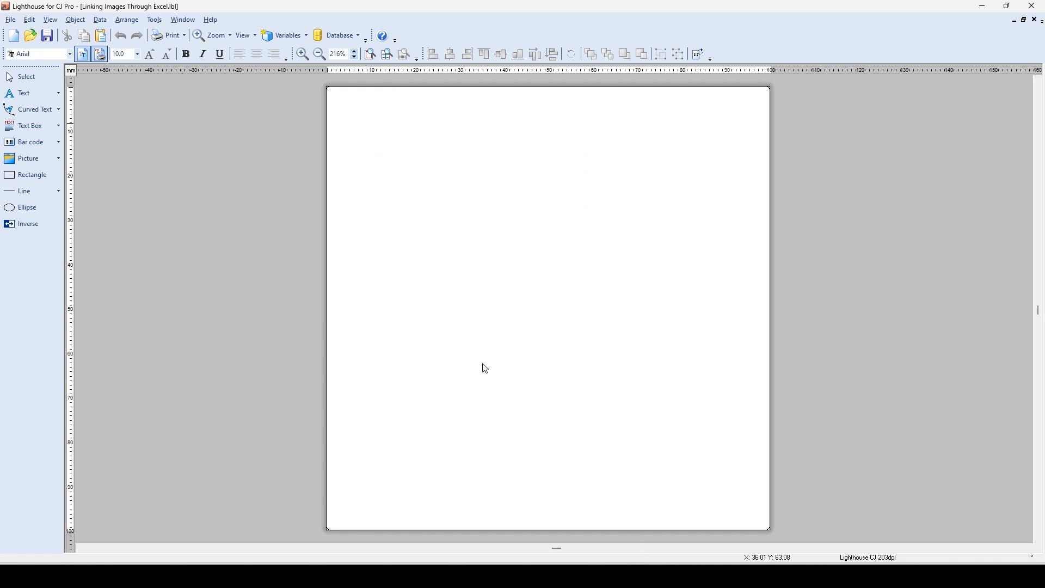
pyautogui.click(49, 164)
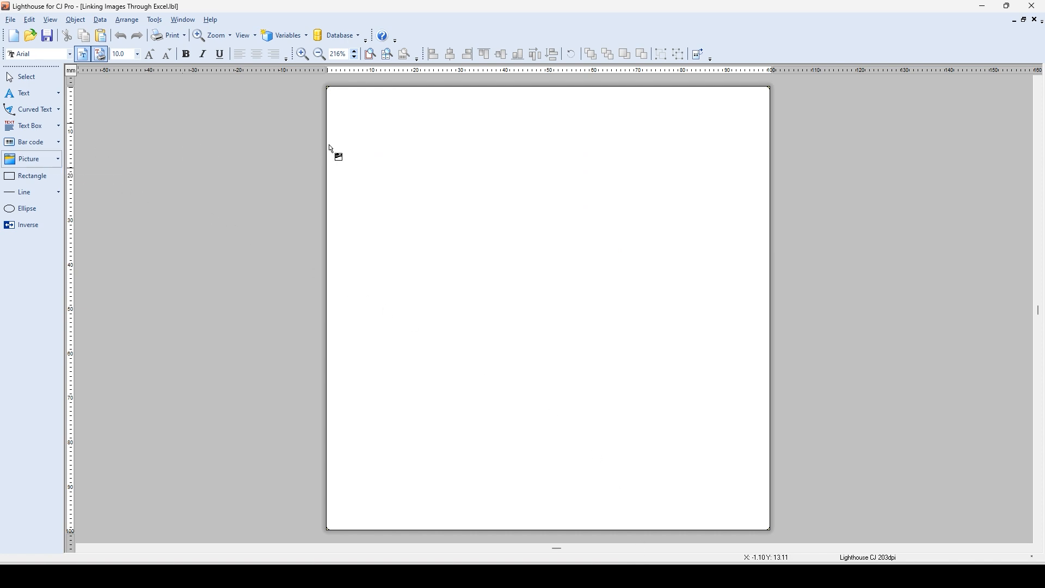
pyautogui.click(369, 155)
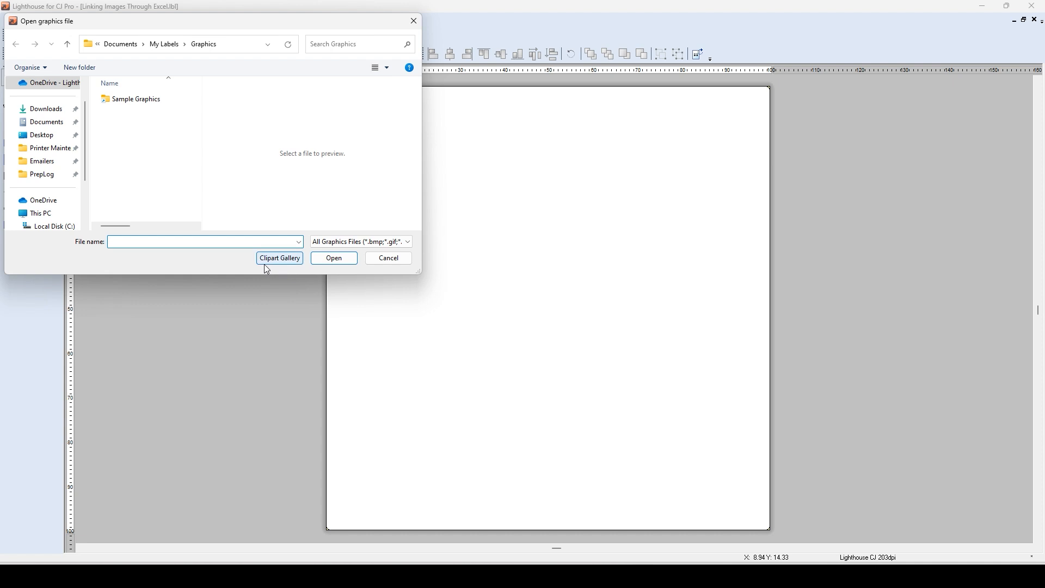
pyautogui.click(283, 259)
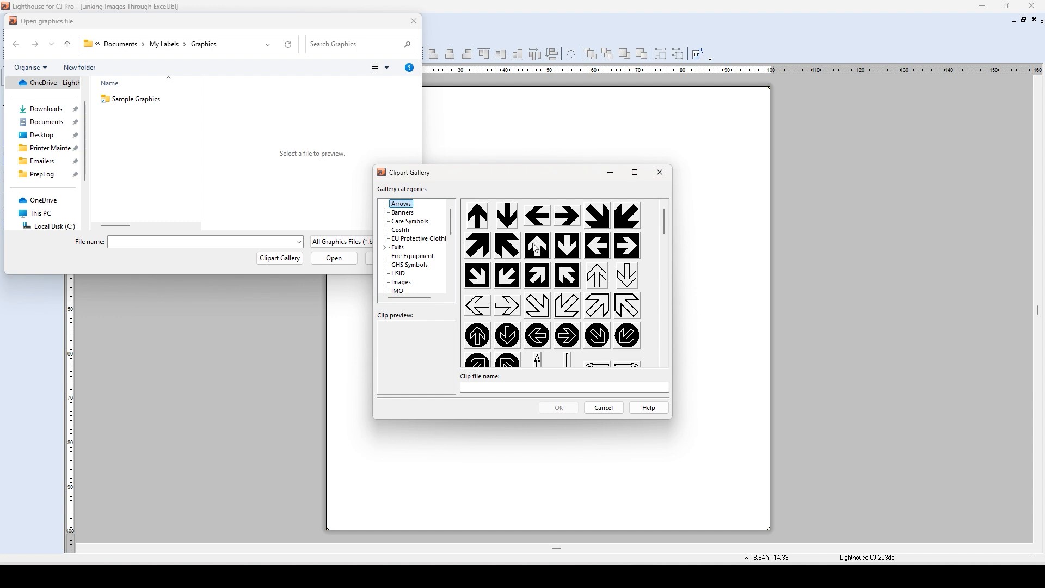
pyautogui.click(534, 242)
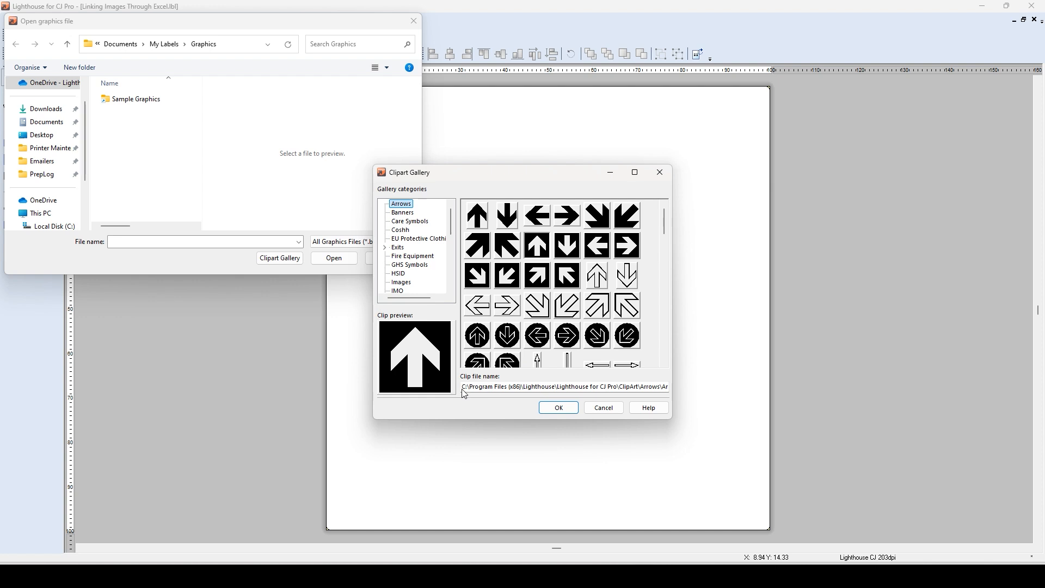
pyautogui.moveTo(464, 392); pyautogui.dragTo(675, 399)
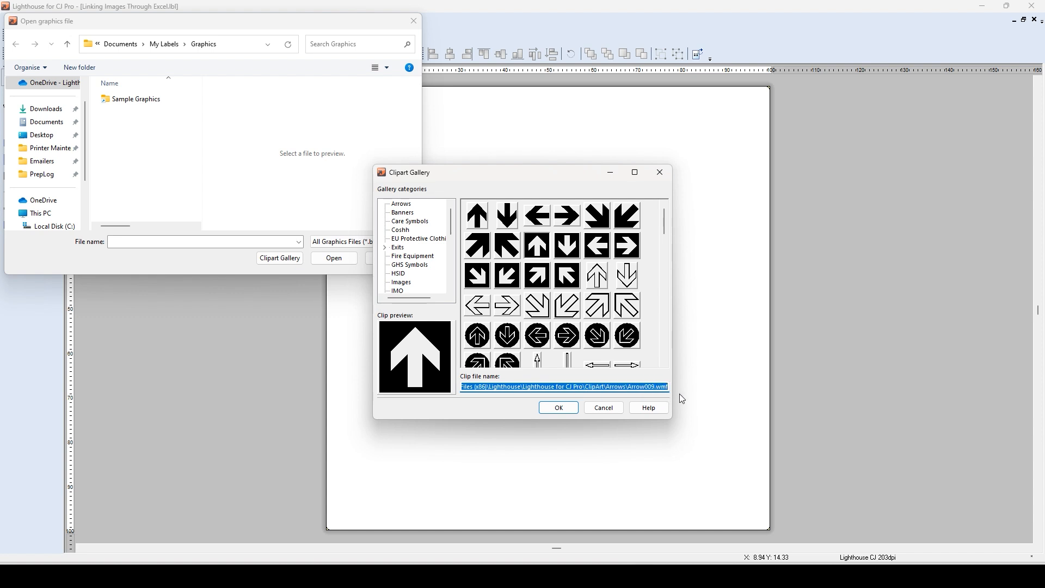
pyautogui.rightClick(647, 388)
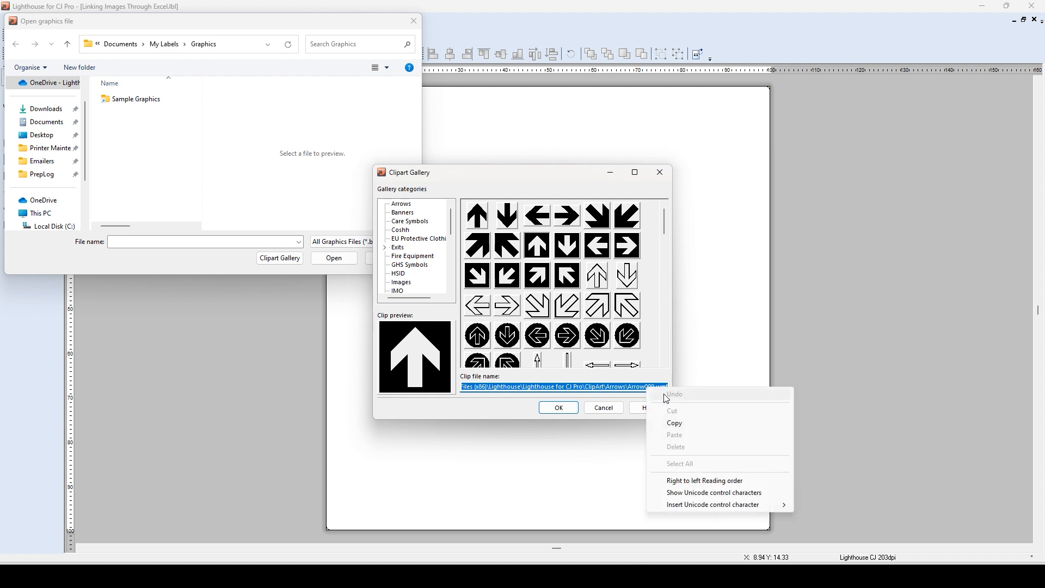
pyautogui.click(679, 424)
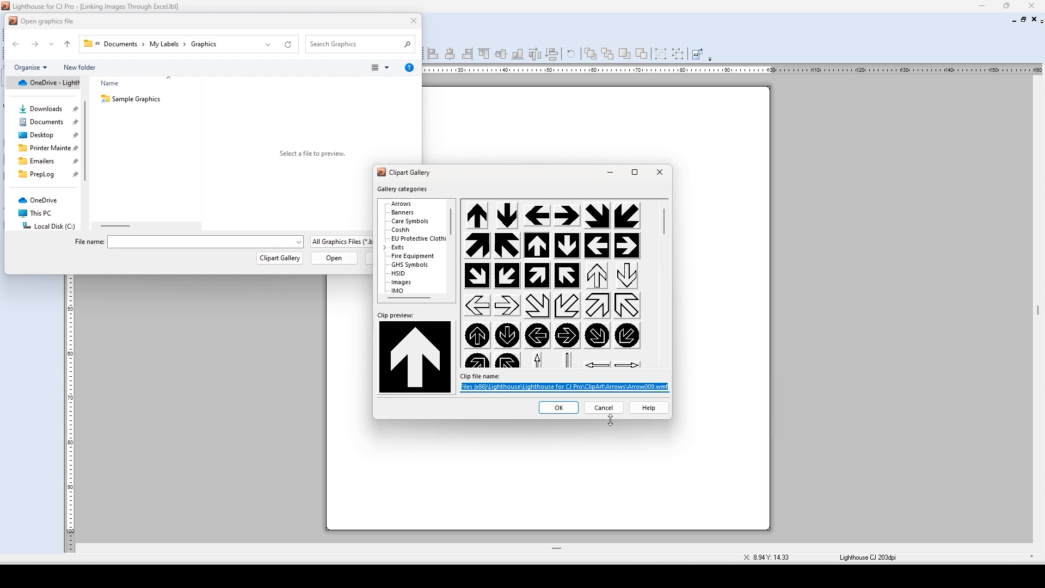
# Step: Switch to Excel and paste the copied Arrow009.wmf path into cell B6 beside Up Arrow Inverse
pyautogui.click(523, 576)
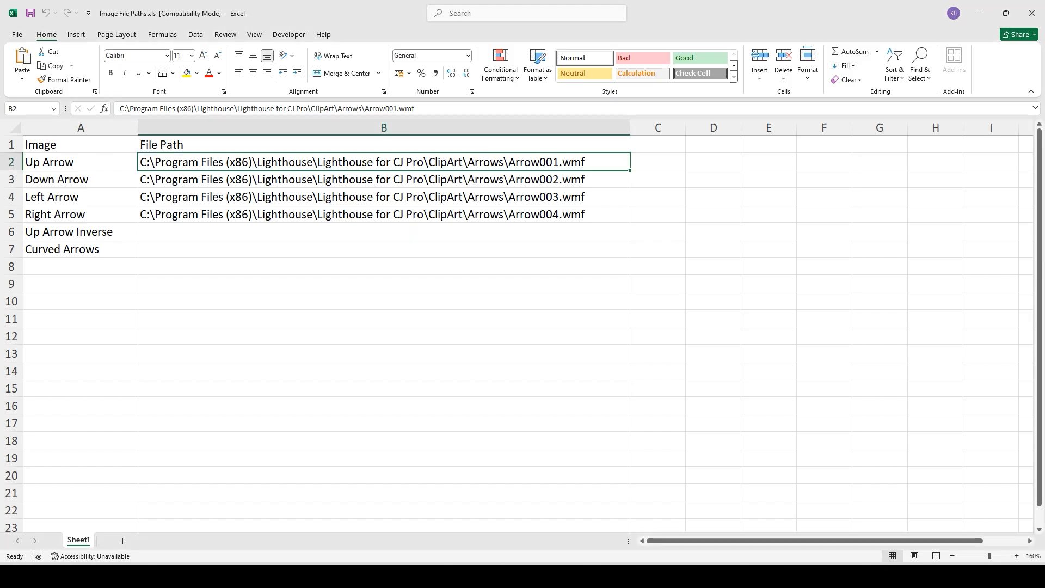
pyautogui.click(358, 233)
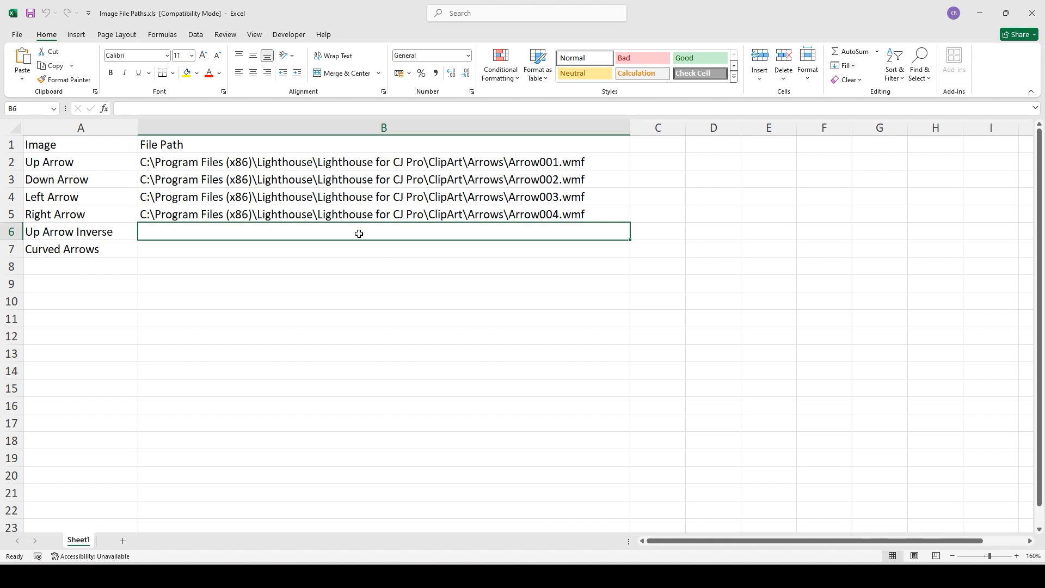
pyautogui.hotkey('ctrl', 'v')
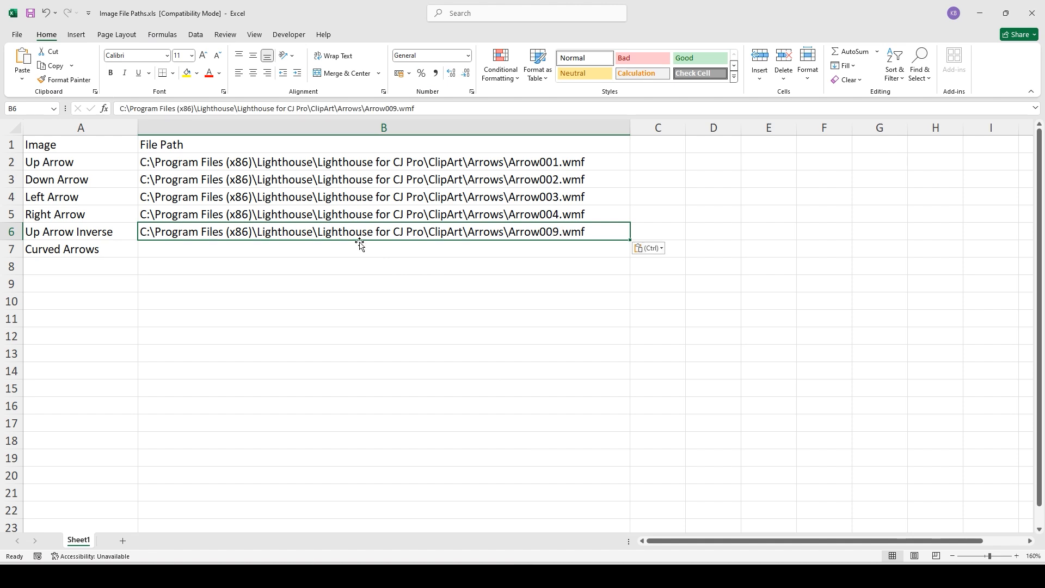
# Step: Copy the path of Arrow181.wmf from the C:\Graphics folder in File Explorer and paste it into Excel cell B7 beside Curved Arrows
pyautogui.click(359, 254)
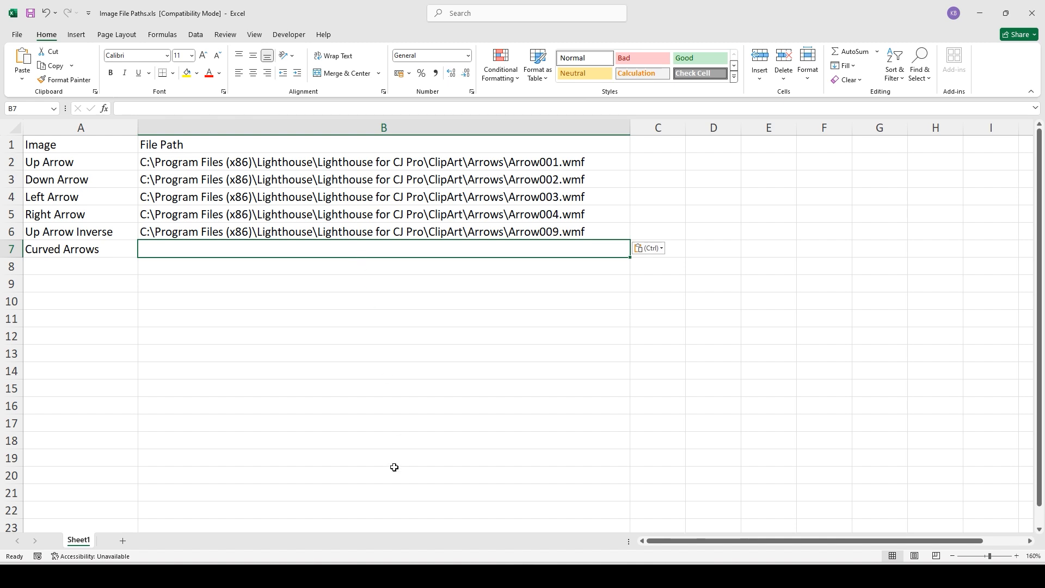
pyautogui.click(395, 576)
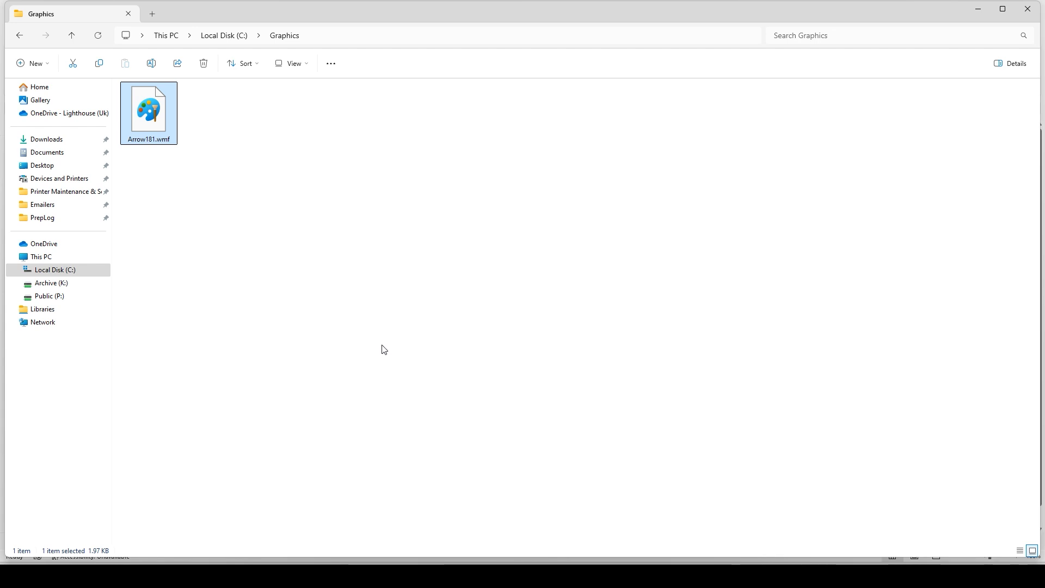
pyautogui.rightClick(165, 116)
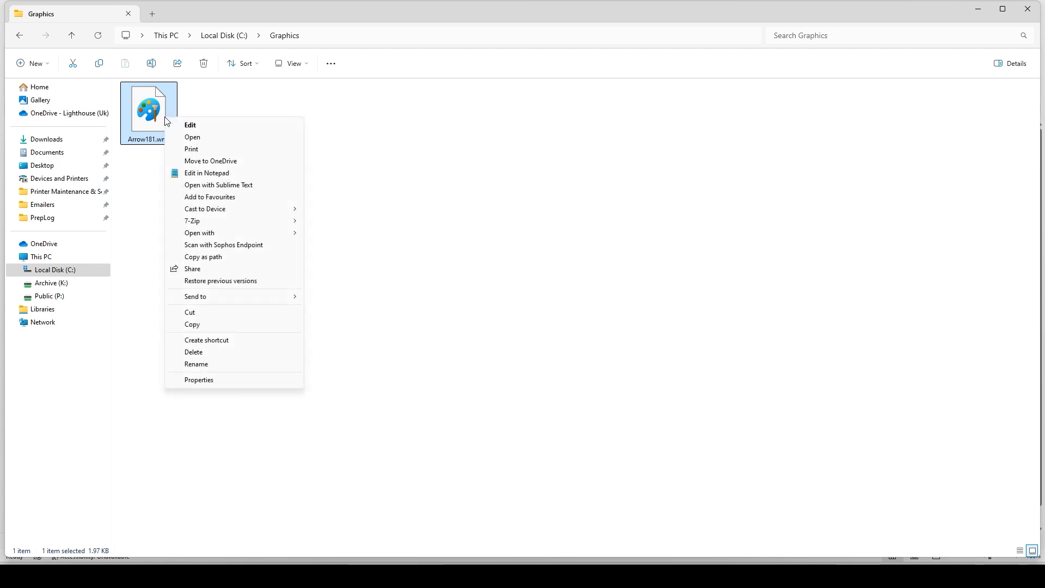
pyautogui.click(228, 260)
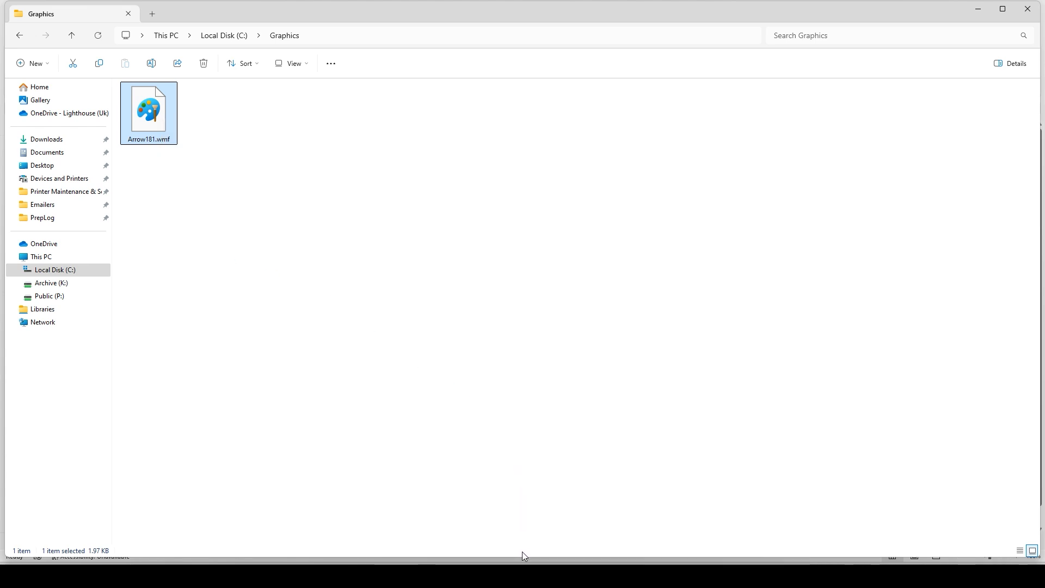
pyautogui.click(522, 576)
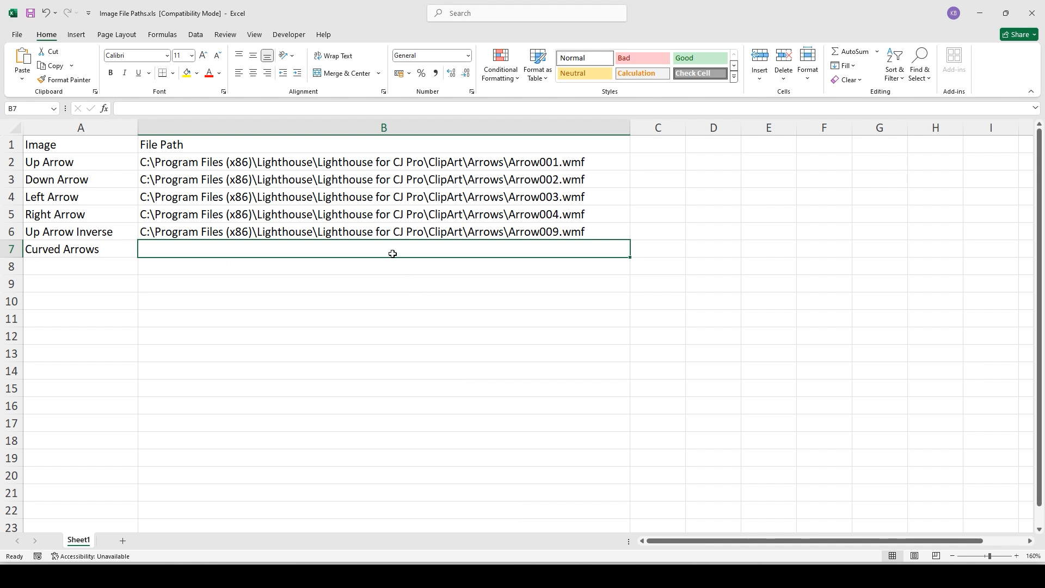
pyautogui.hotkey('ctrl', 'v')
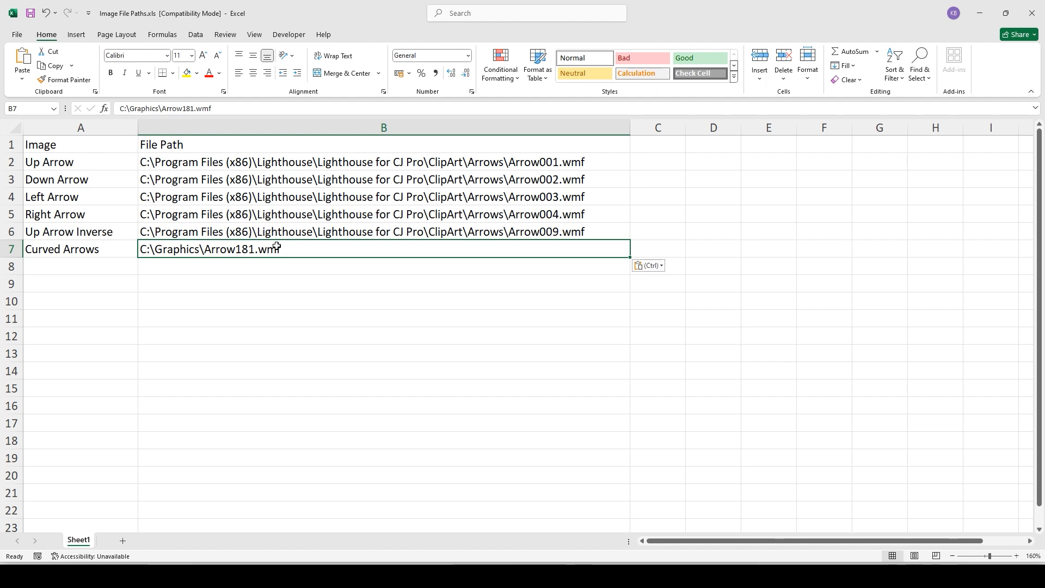
# Step: Save and close the Image File Paths.xls workbook, and return to Lighthouse for CJ Pro
pyautogui.hotkey('ctrl', 's')
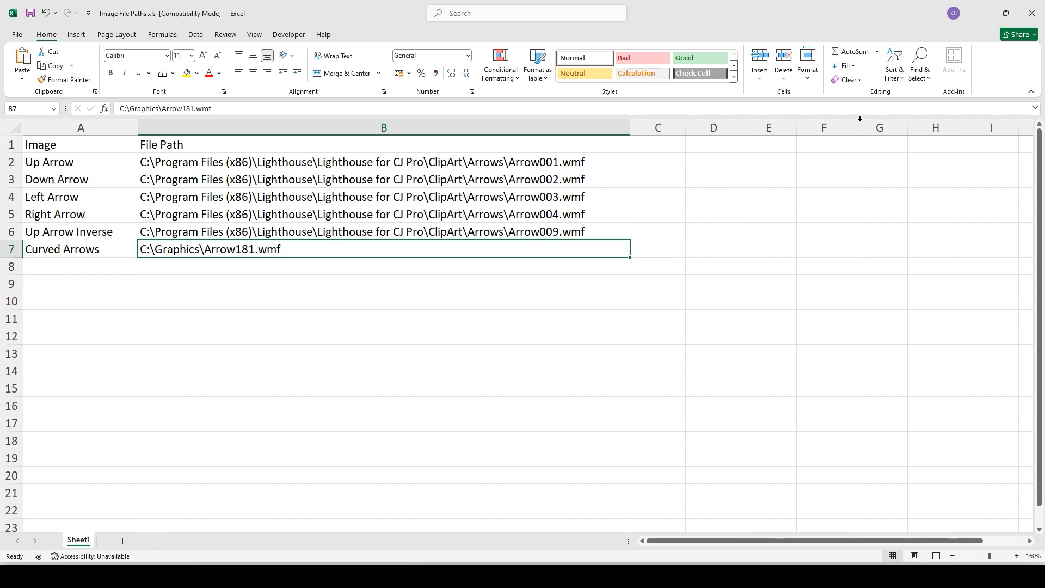
pyautogui.click(1030, 13)
pyautogui.click(985, 11)
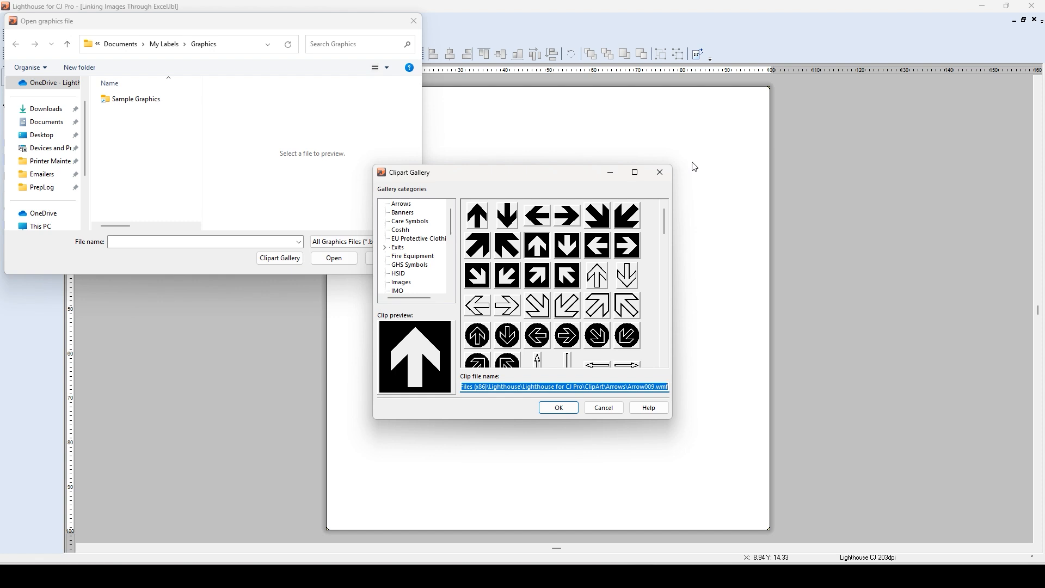
# Step: Dismiss the Clipart Gallery and the graphics file dialog without inserting a picture
pyautogui.click(669, 174)
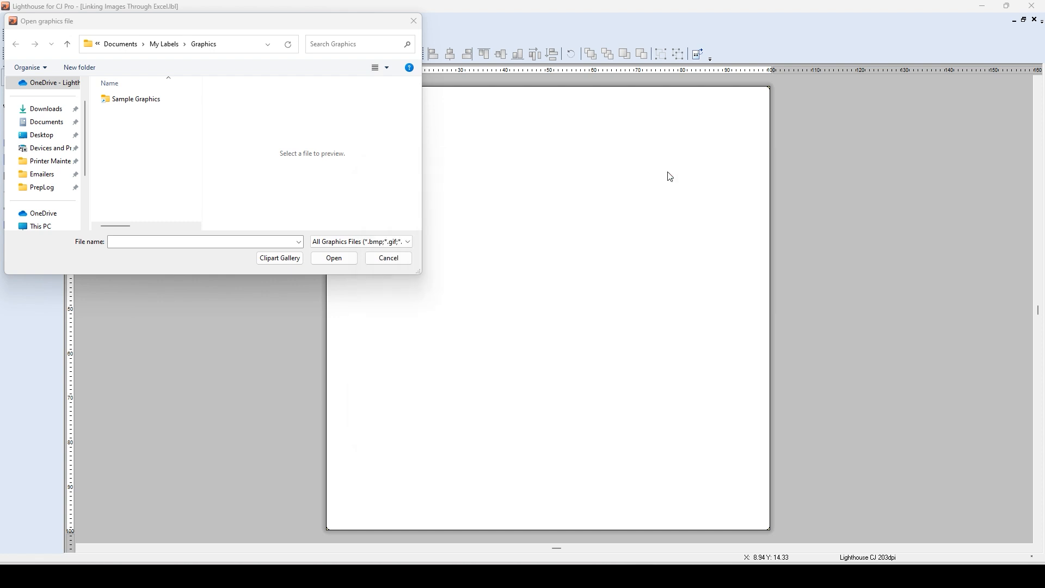
pyautogui.click(415, 21)
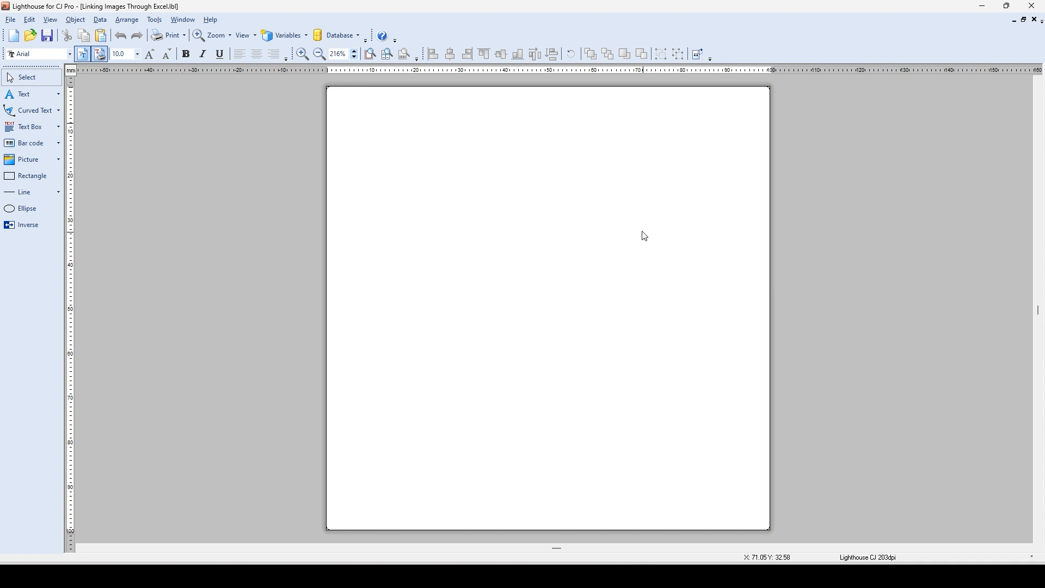
# Step: Start the Database Wizard and choose Image File Paths.xls on the Desktop as the direct-access database
pyautogui.click(101, 21)
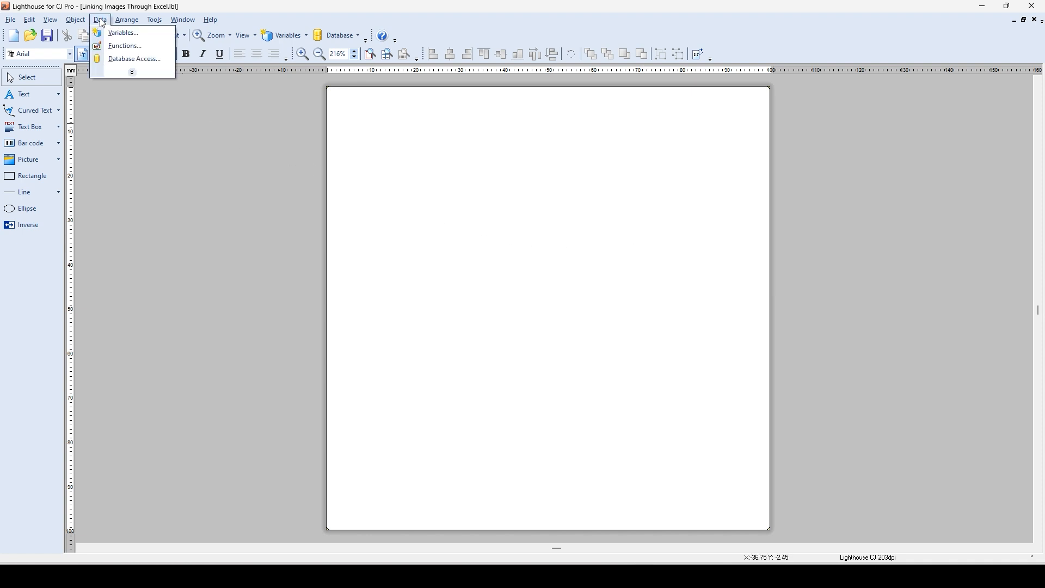
pyautogui.click(125, 59)
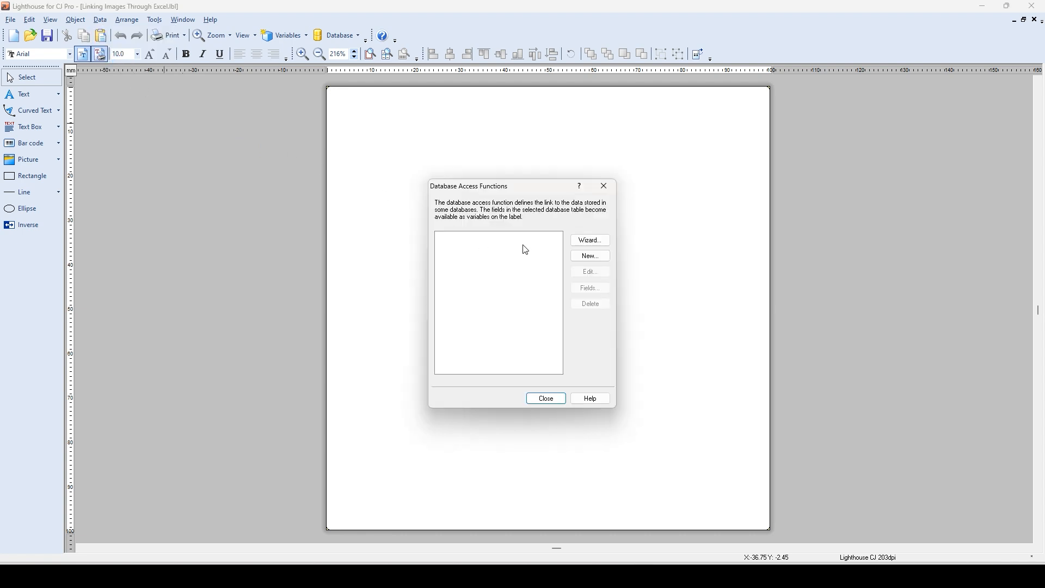
pyautogui.click(594, 241)
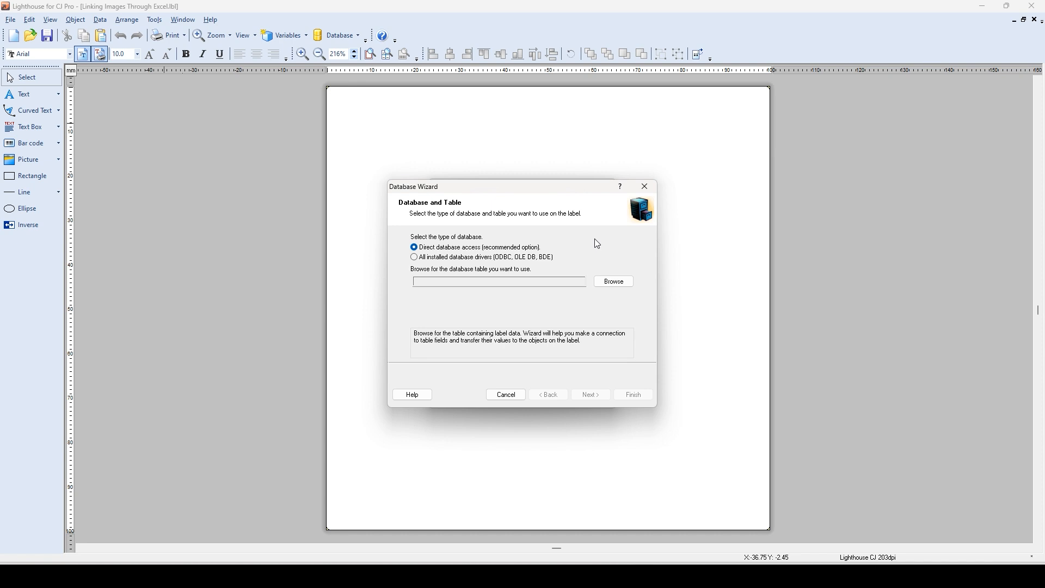
pyautogui.click(618, 284)
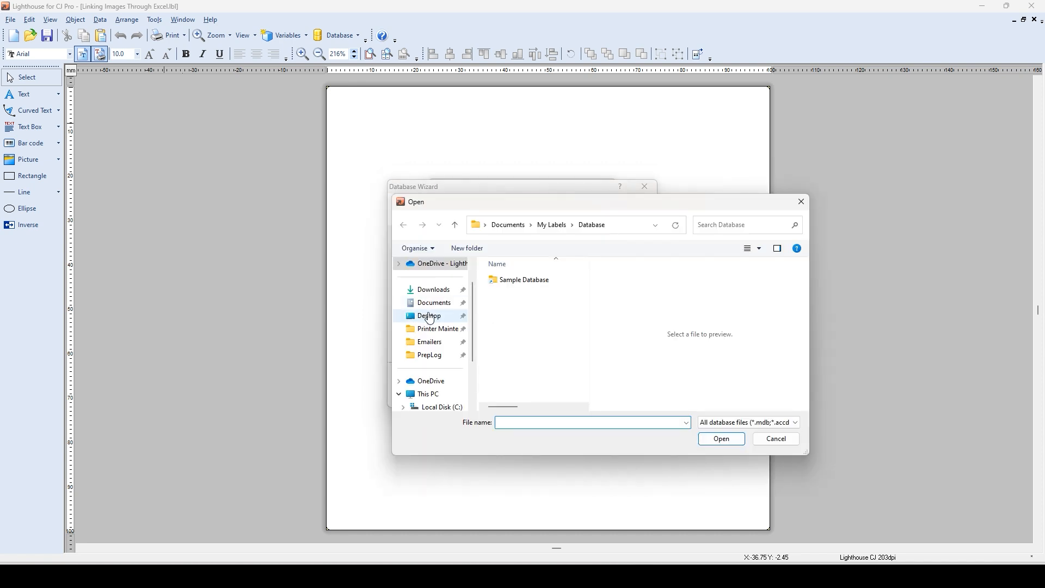
pyautogui.click(430, 317)
pyautogui.click(524, 280)
pyautogui.click(718, 441)
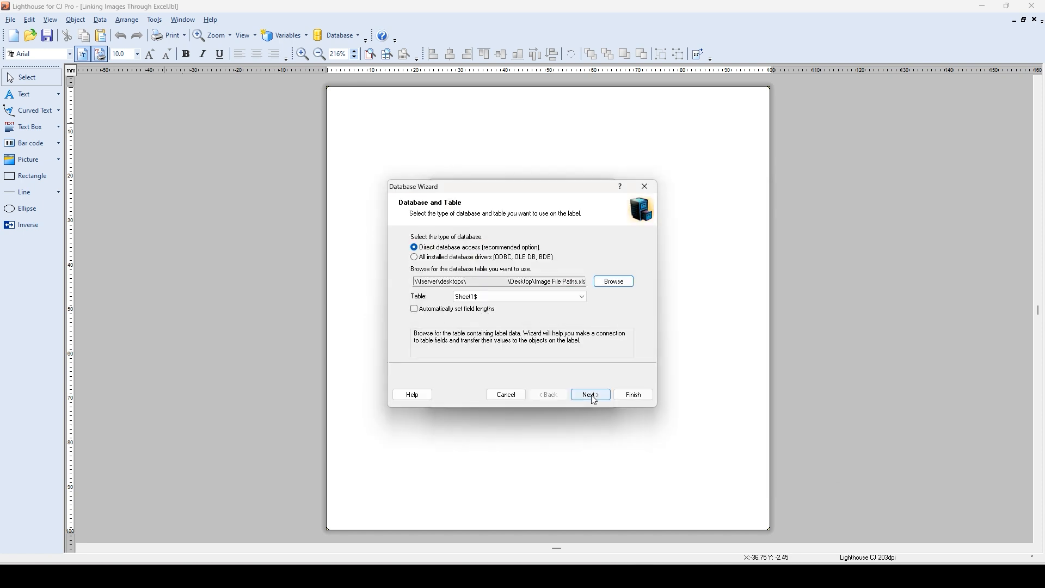
# Step: Use the Sheet1$ table with the File Path and Image fields, selecting which records to print and entering a label quantity for each
pyautogui.click(593, 396)
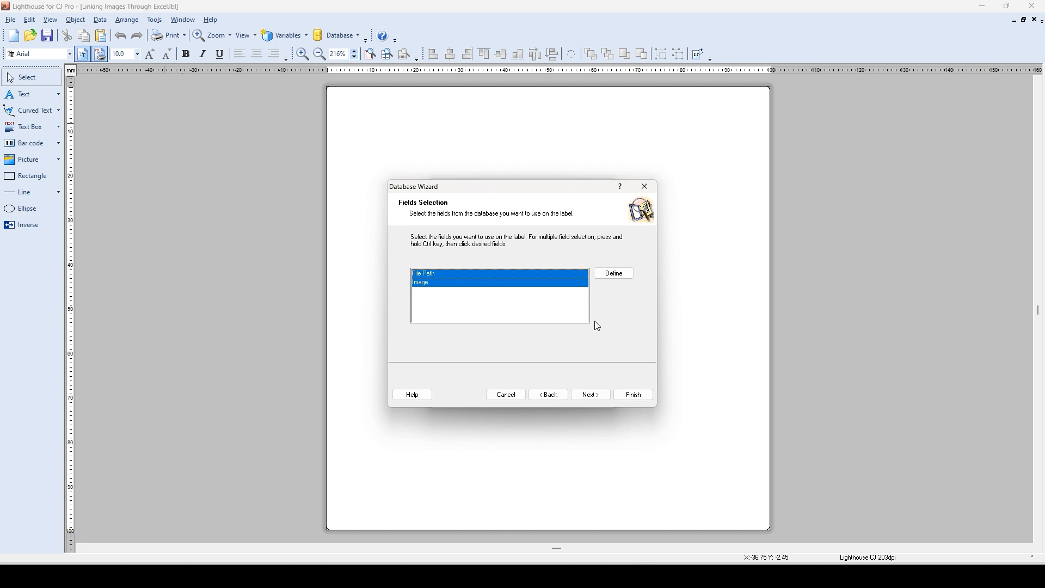
pyautogui.click(597, 396)
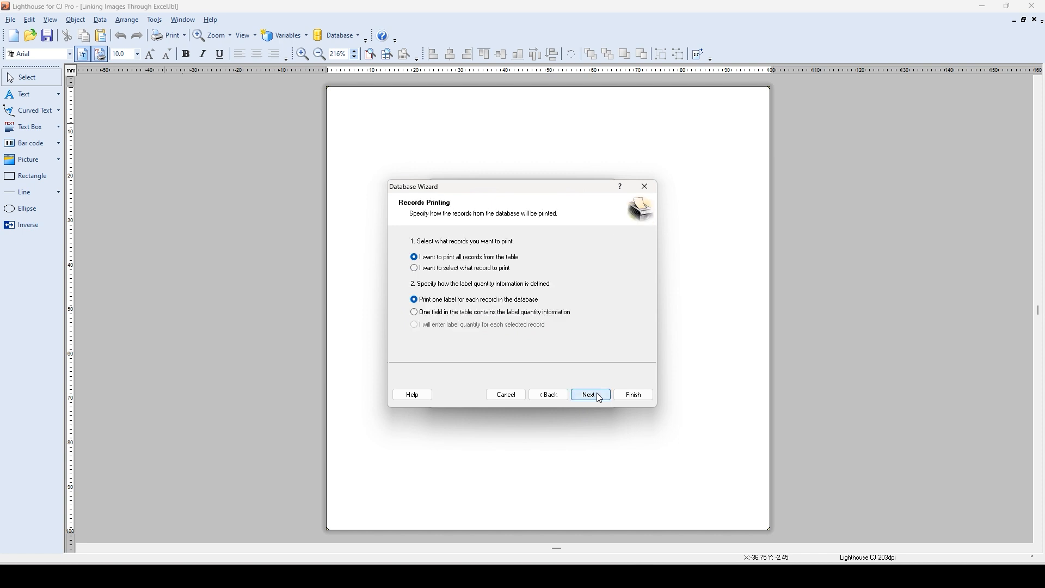
pyautogui.click(432, 271)
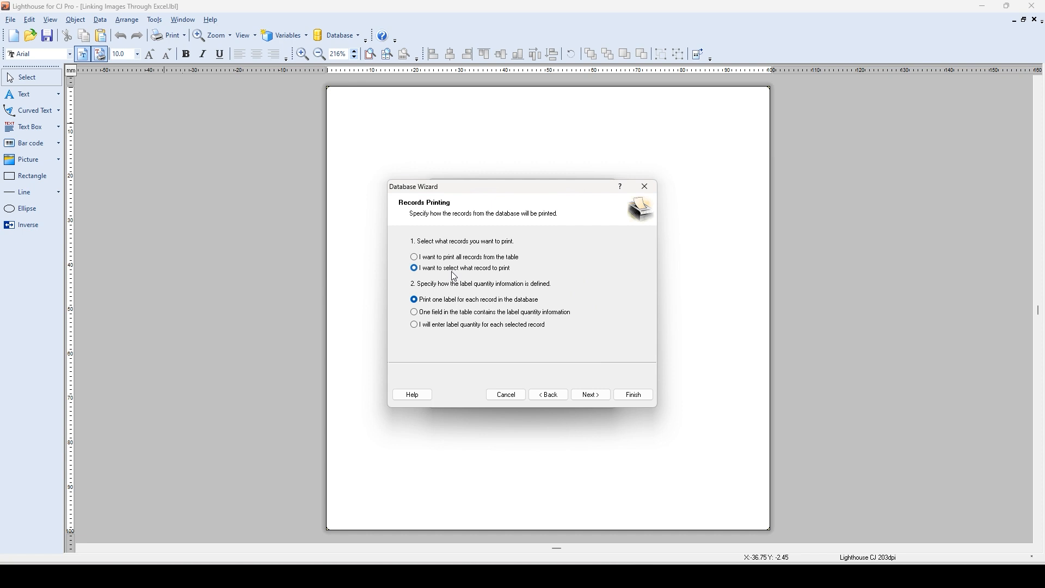
pyautogui.click(418, 326)
pyautogui.click(592, 395)
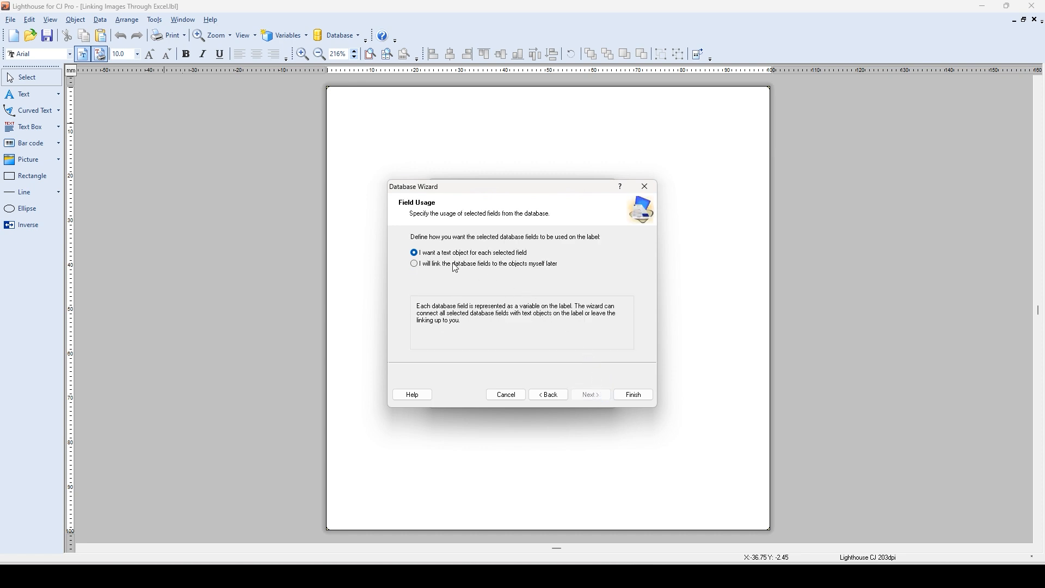
# Step: Choose to link the database fields to objects manually, finish the wizard and close the database access functions
pyautogui.click(415, 264)
pyautogui.click(634, 395)
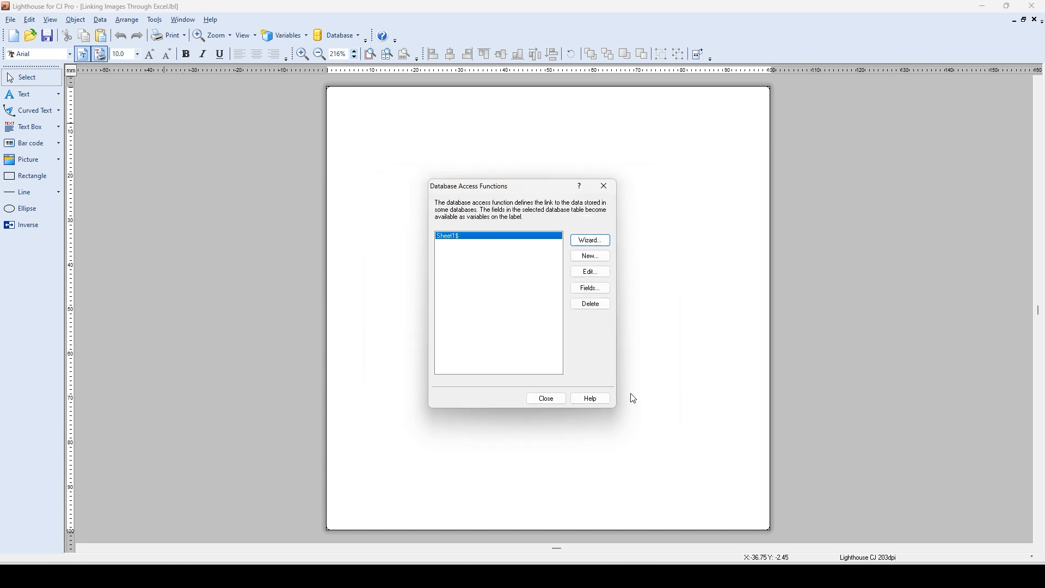
pyautogui.click(561, 402)
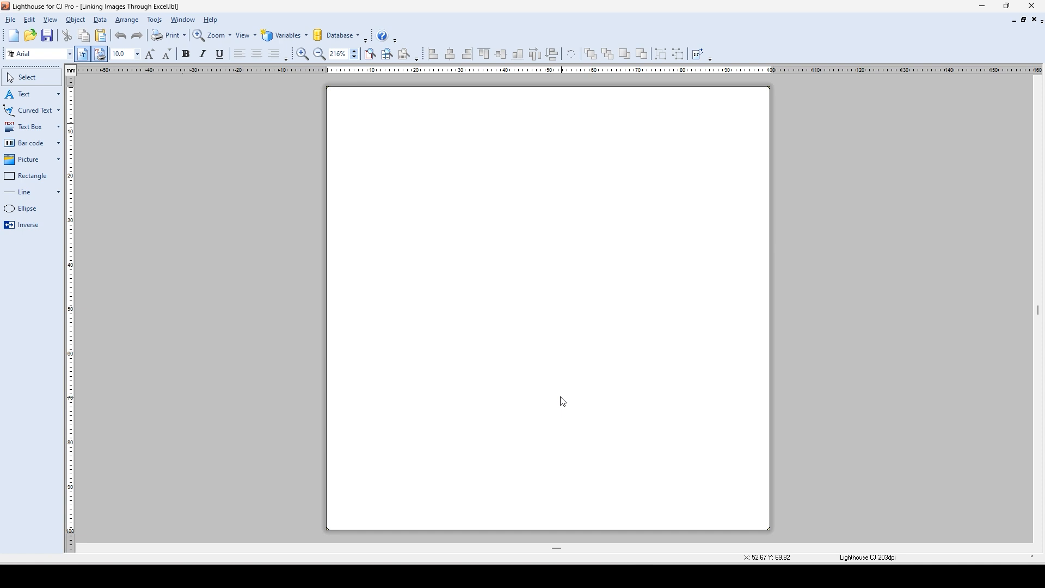
# Step: Place a picture object using the existing Sheet1$.File Path variable, enlarge it to about 70 mm square and shift it up the label
pyautogui.click(58, 162)
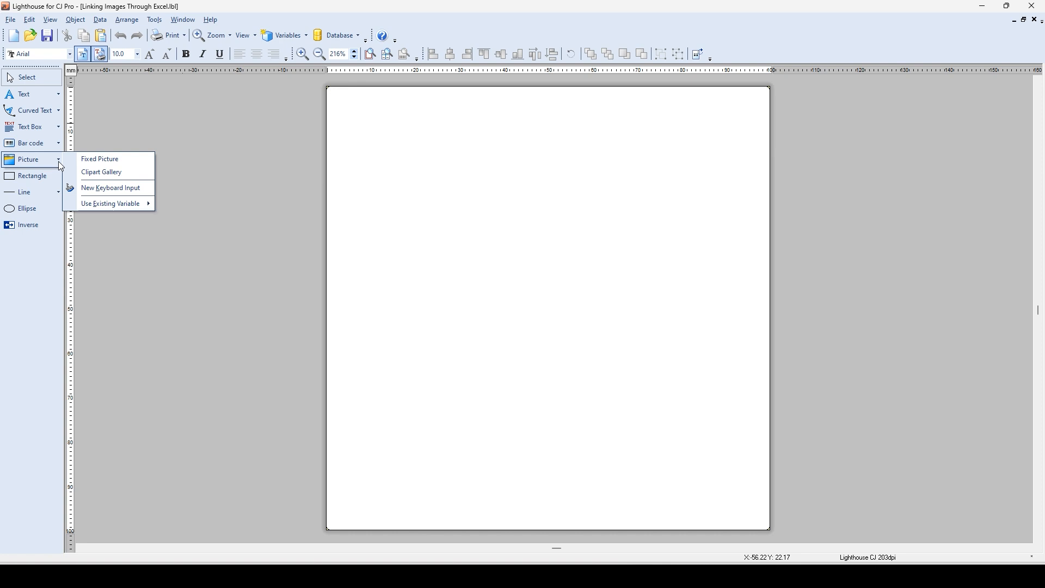
pyautogui.moveTo(94, 207)
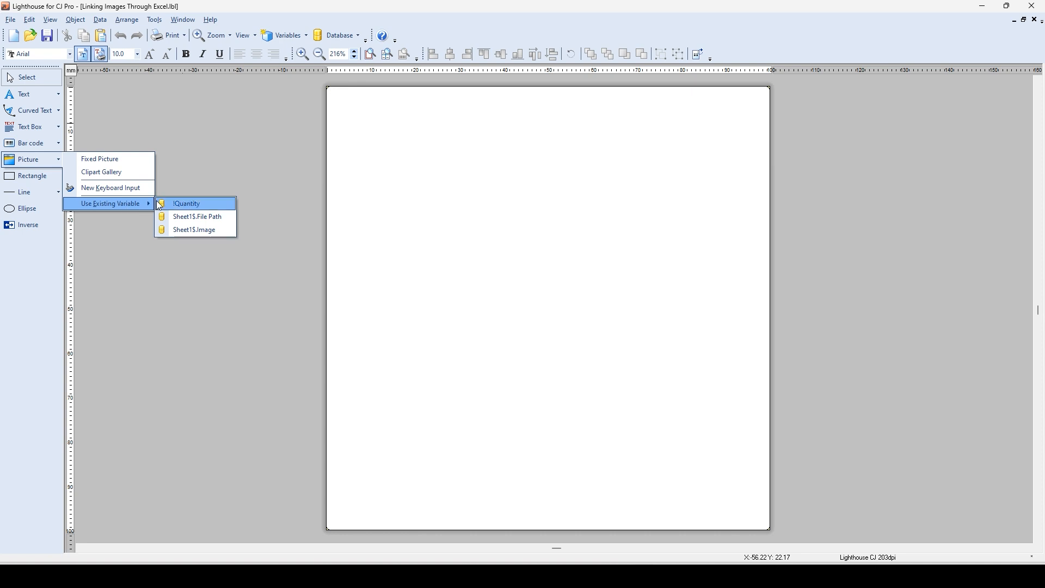
pyautogui.click(221, 217)
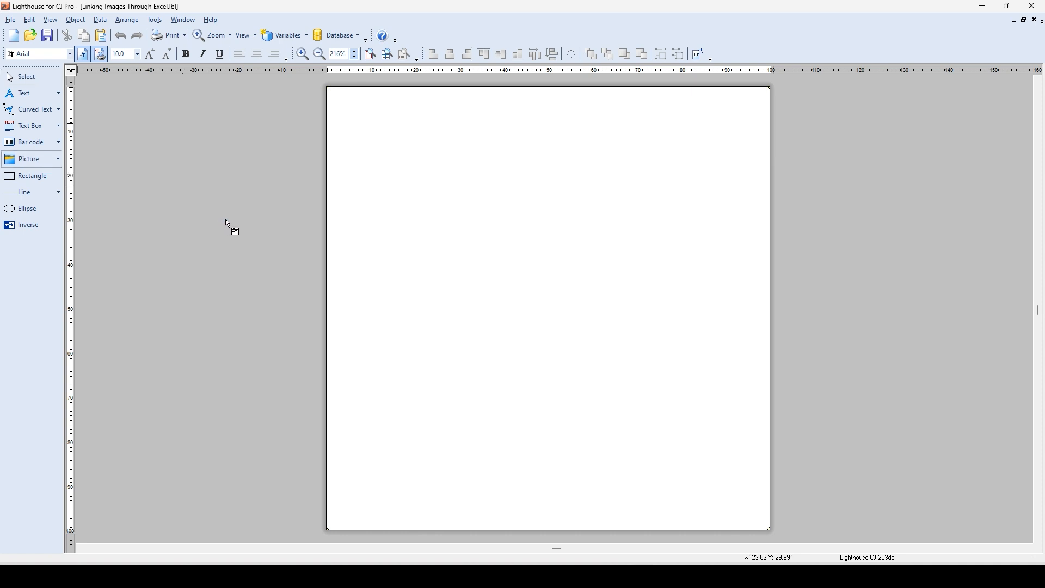
pyautogui.click(391, 178)
pyautogui.click(398, 204)
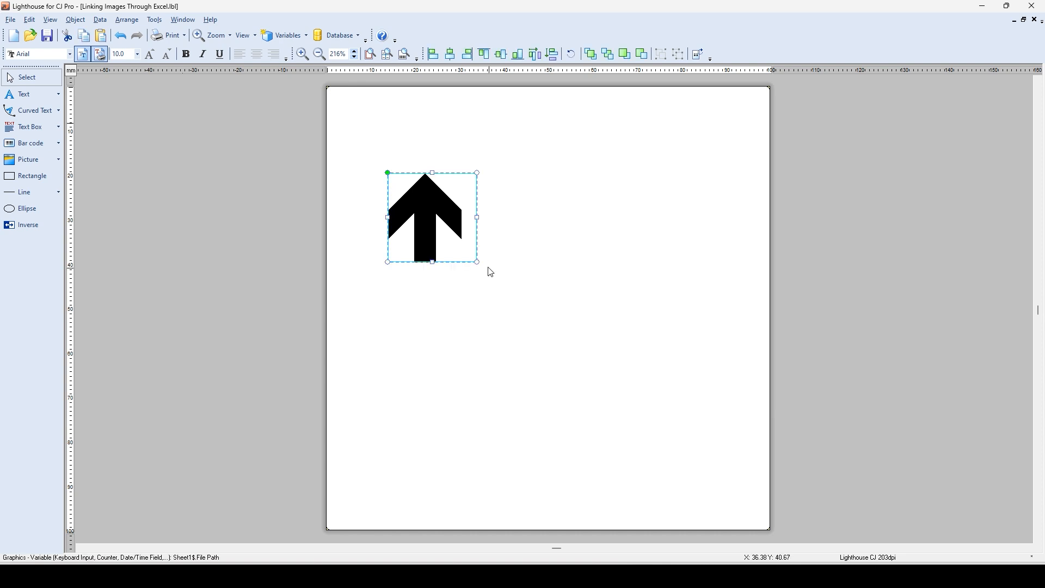
pyautogui.moveTo(477, 263); pyautogui.dragTo(719, 474)
pyautogui.moveTo(521, 355); pyautogui.dragTo(517, 315)
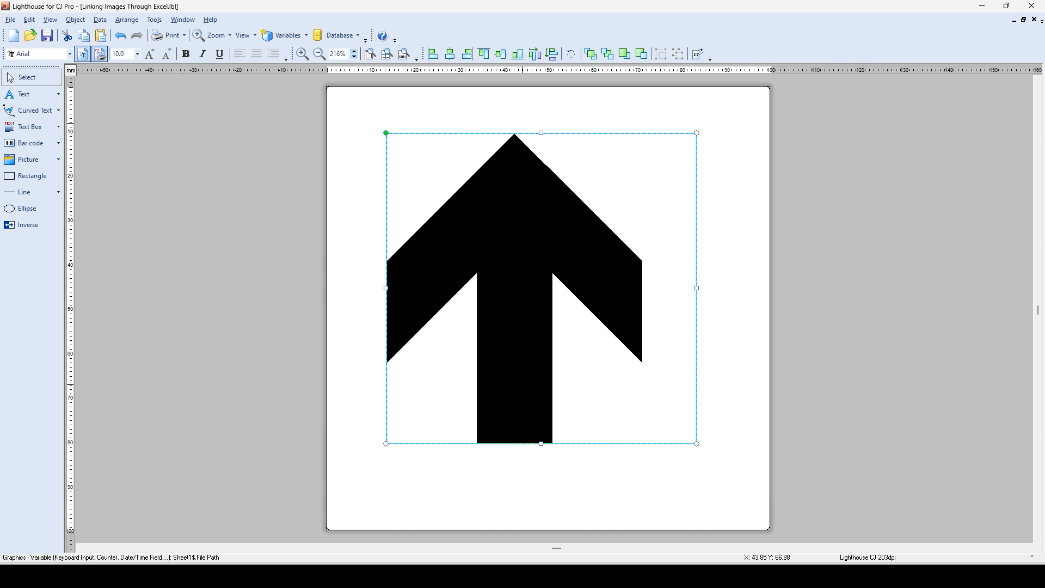
# Step: Review the picture object's database content source and its resize options, leaving the settings as they are
pyautogui.doubleClick(522, 384)
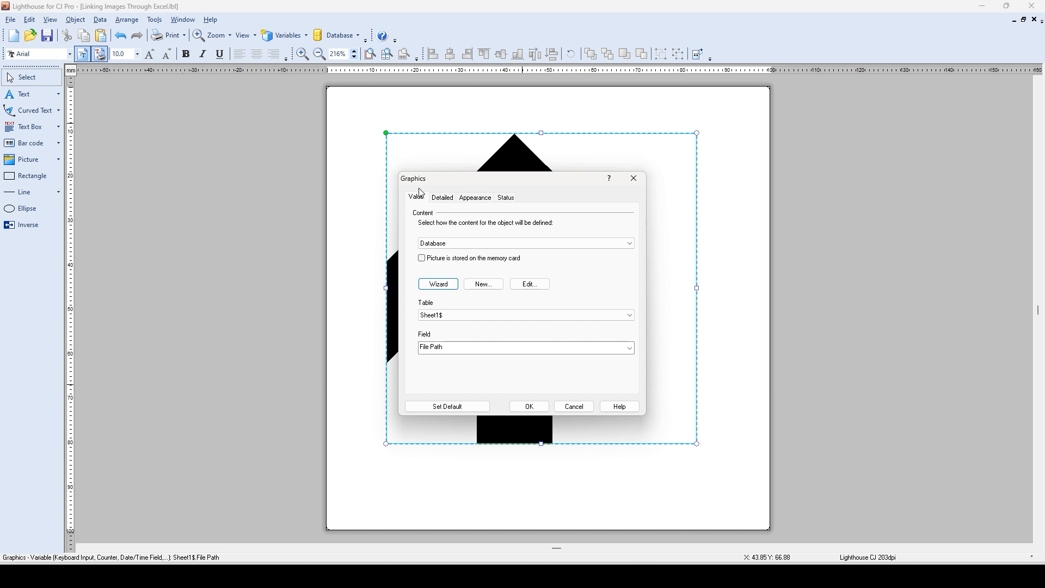
pyautogui.click(444, 198)
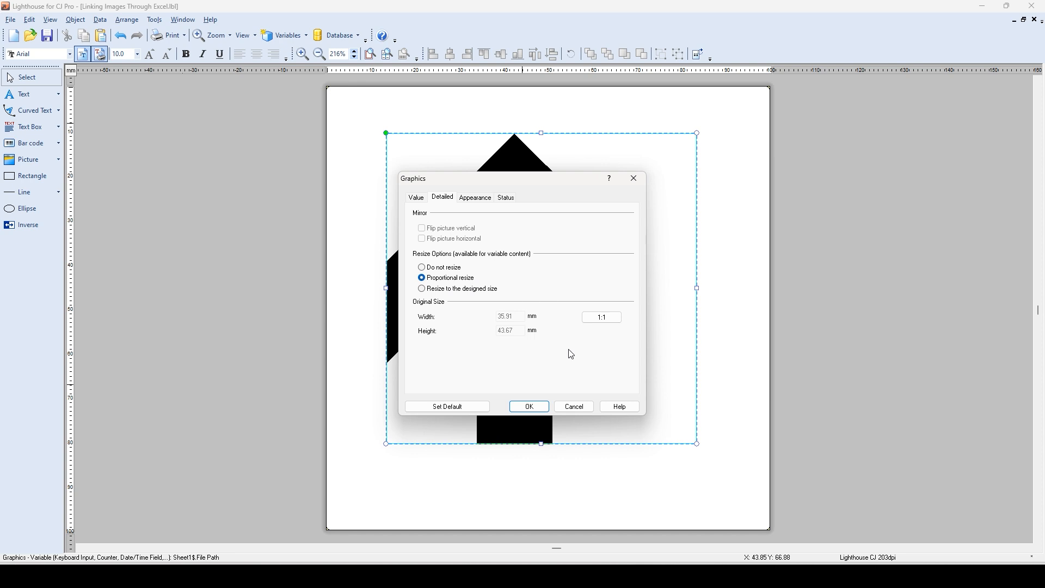
pyautogui.click(542, 410)
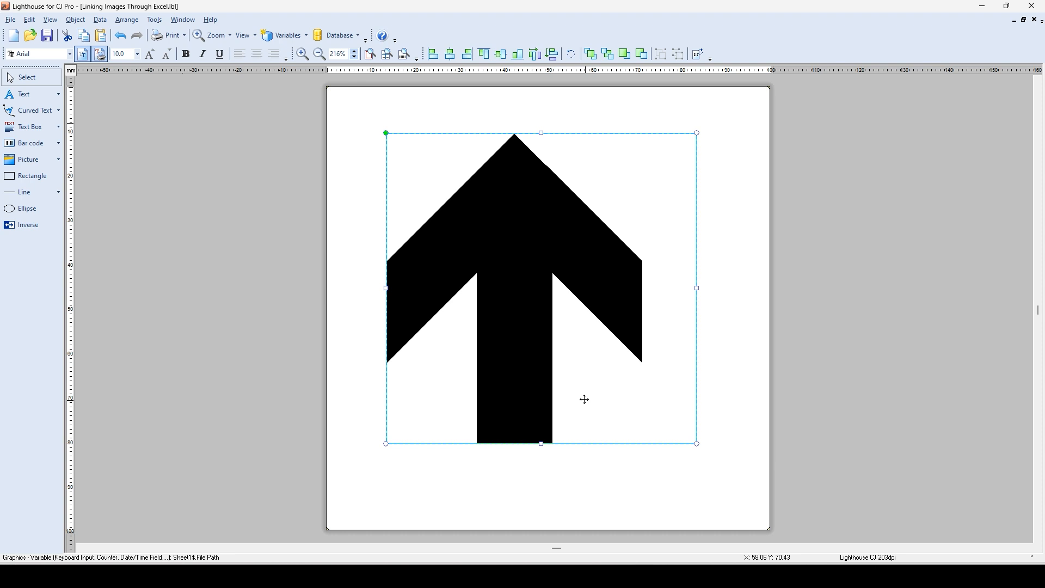
# Step: In the print setup, select the Up Arrow, Left Arrow and Right Arrow database records for printing
pyautogui.click(166, 35)
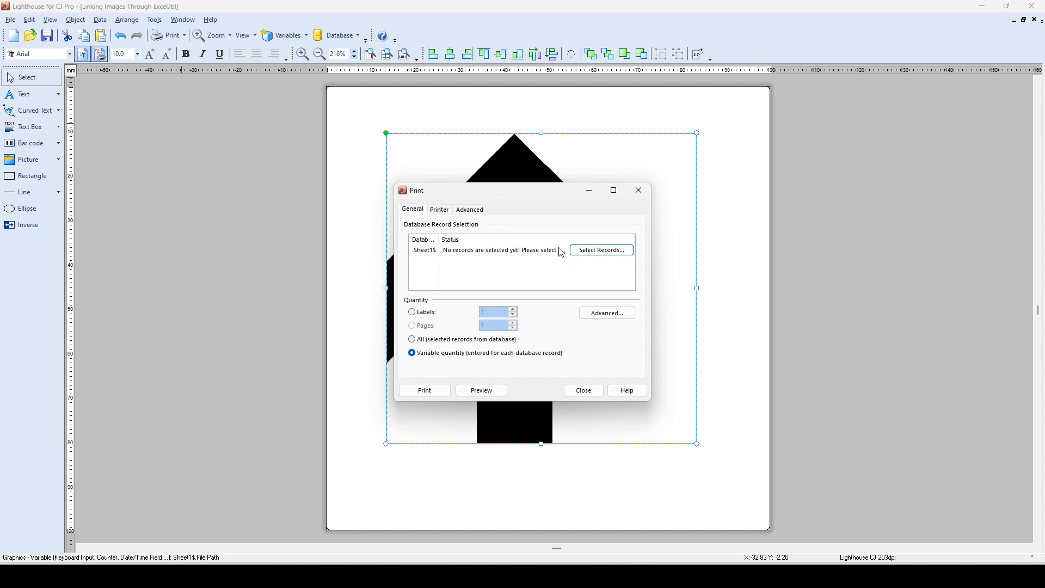
pyautogui.click(588, 255)
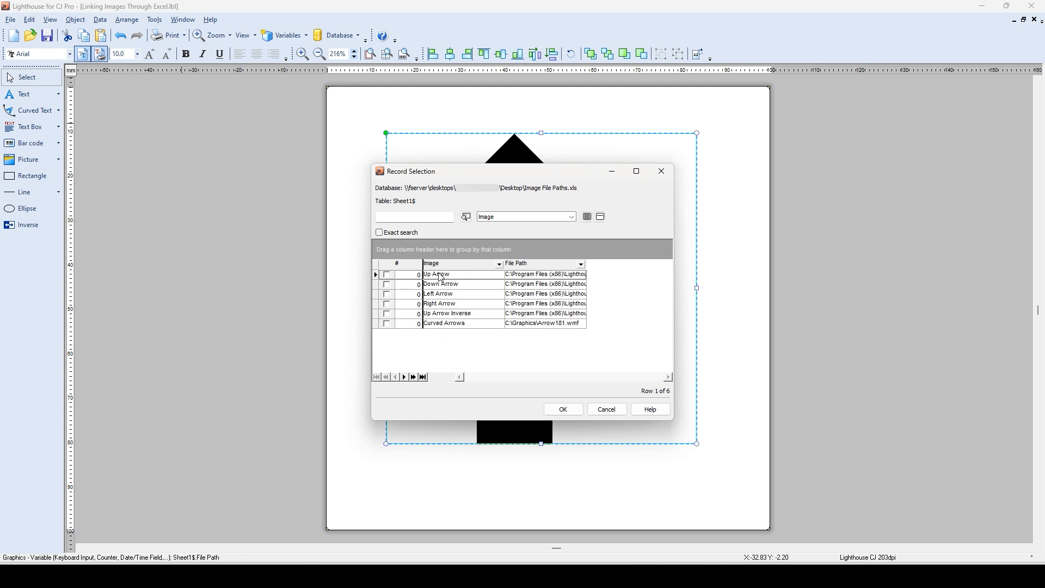
pyautogui.click(386, 275)
pyautogui.click(386, 294)
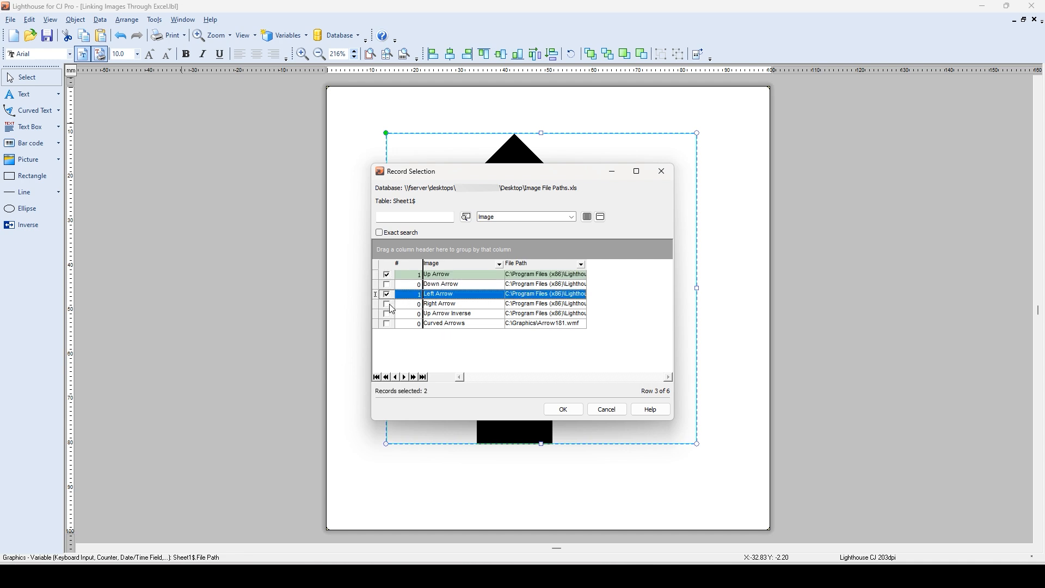
pyautogui.click(387, 304)
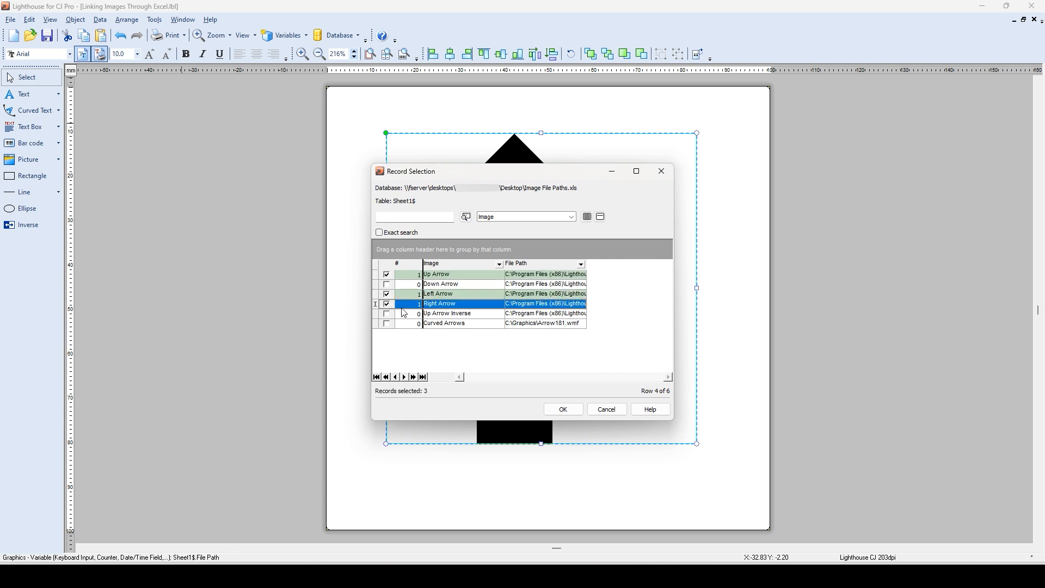
pyautogui.click(559, 413)
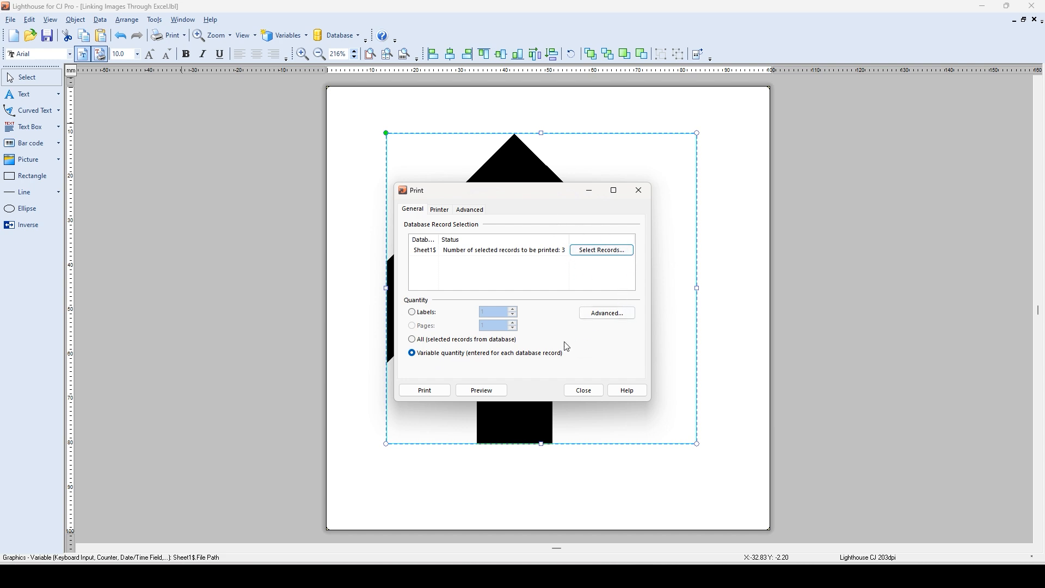
# Step: Preview the print job and step through the labels to the third one
pyautogui.click(481, 390)
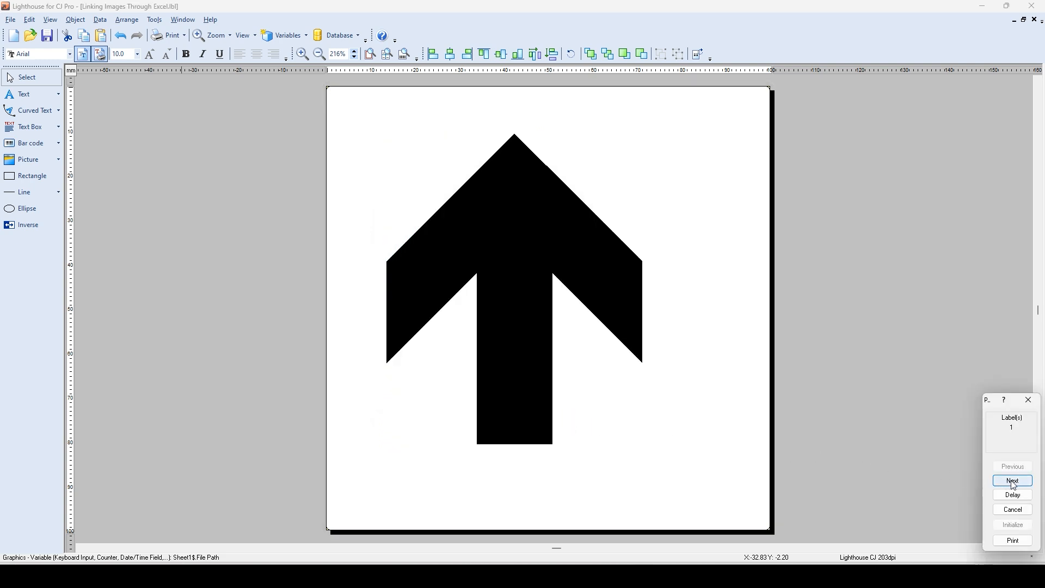
pyautogui.click(1013, 482)
pyautogui.click(1013, 482)
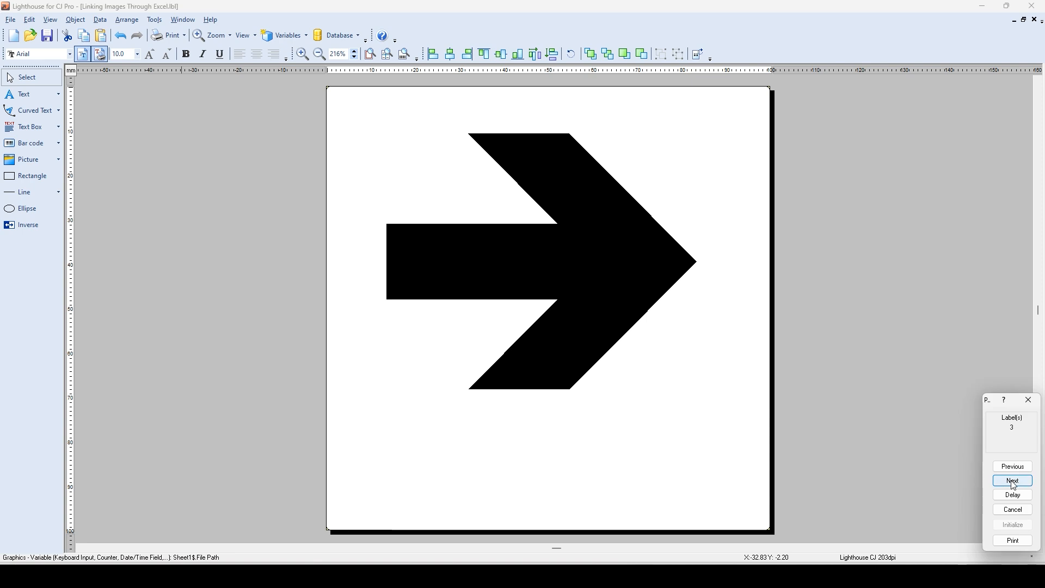